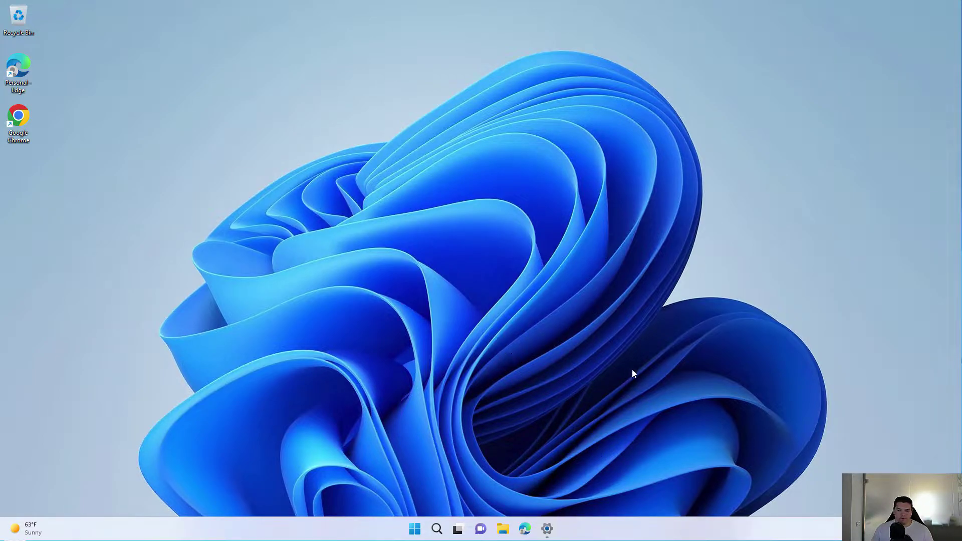
# Open the Start menu to search for Windows Security
pyautogui.click(415, 529)
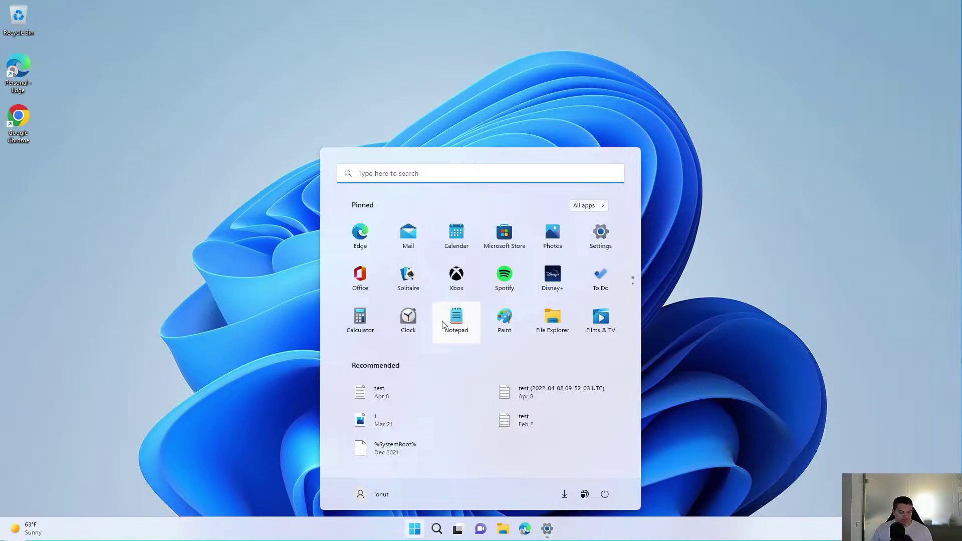
pyautogui.write('se')
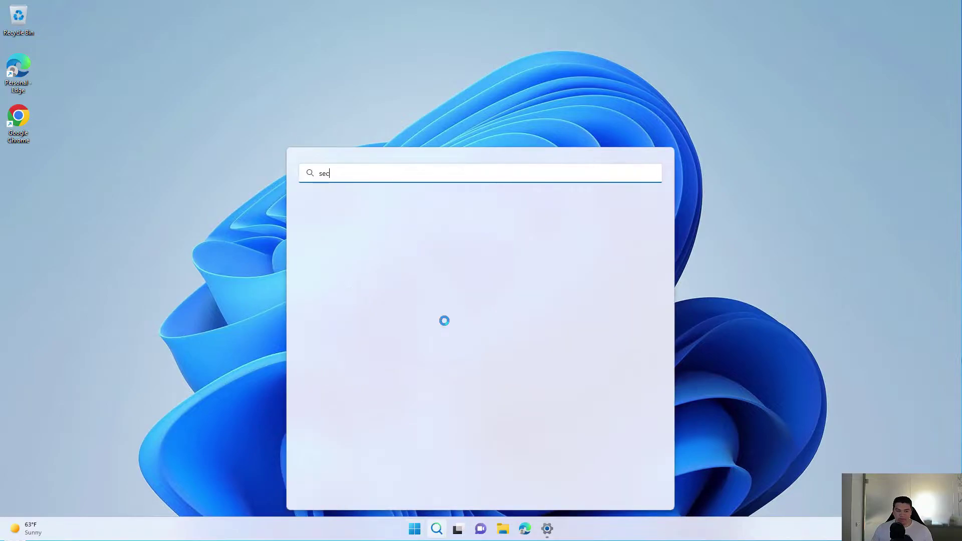
pyautogui.write('c')
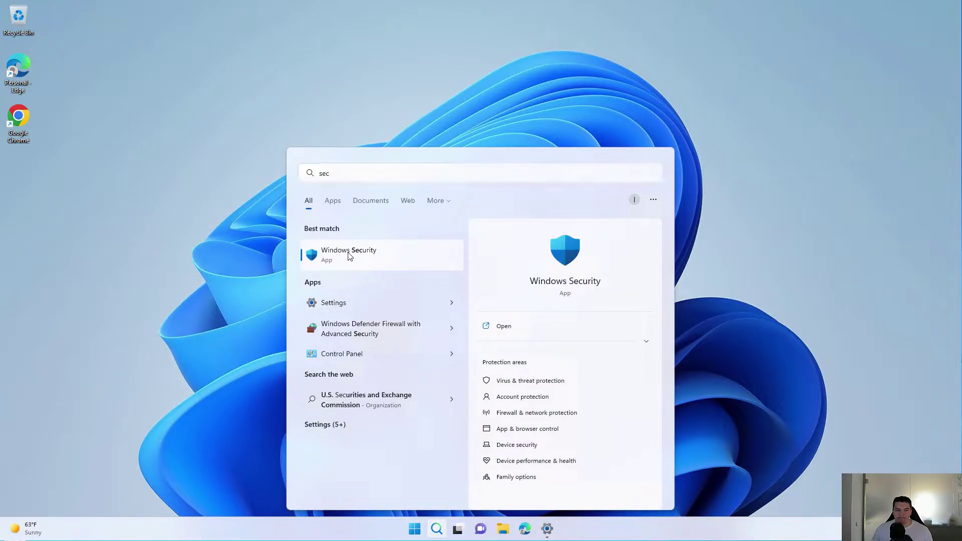
# Launch Windows Security from the search results and go to Virus & threat protection
pyautogui.click(348, 256)
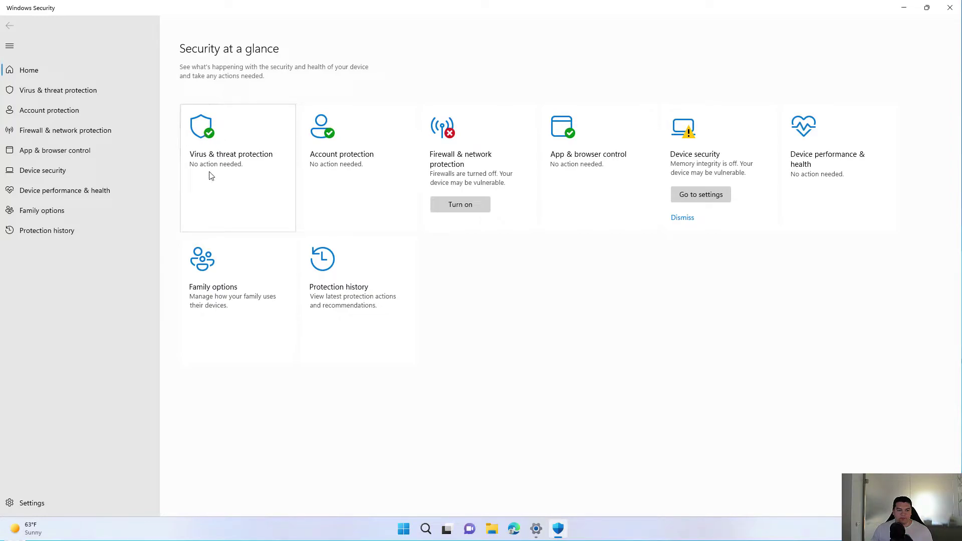
pyautogui.click(225, 159)
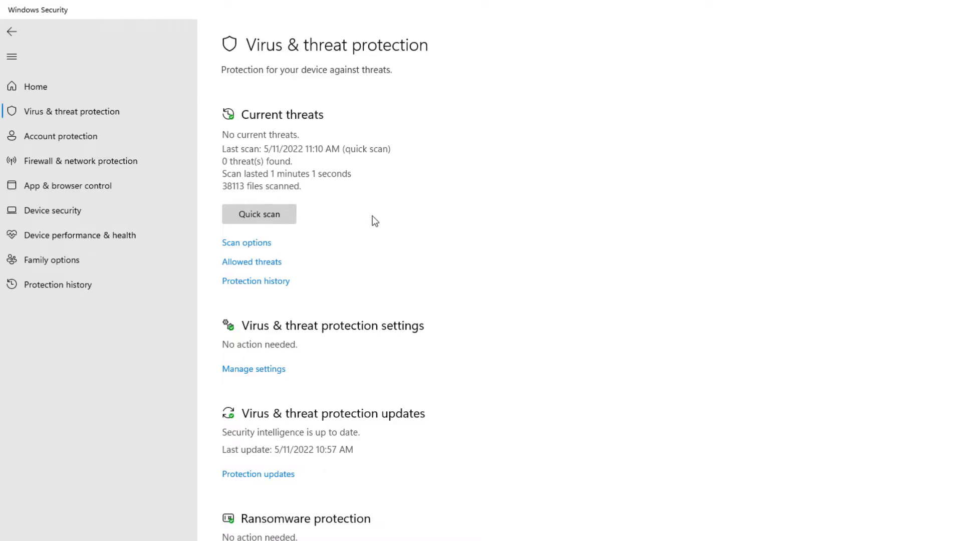
# Open Scan options under Current threats to list the available scan types
pyautogui.click(258, 249)
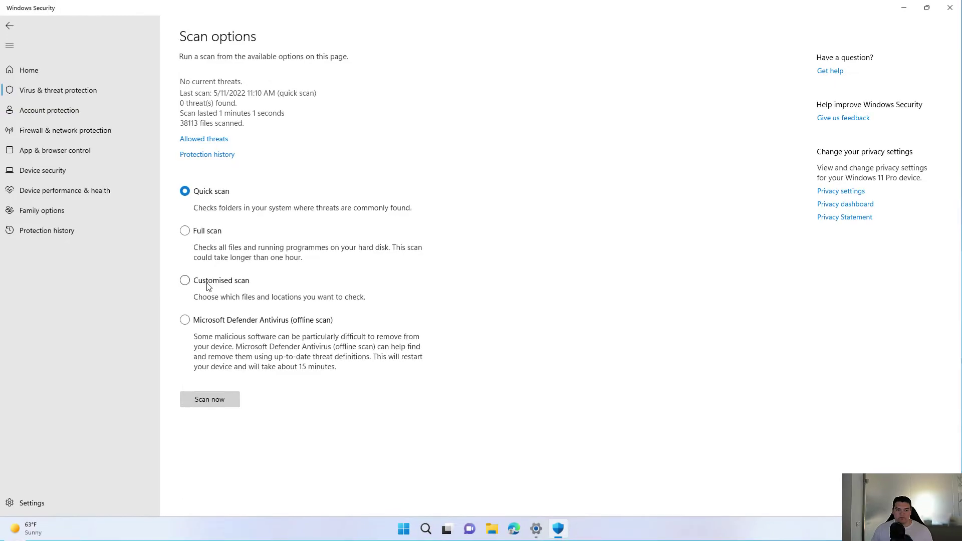
# Try the Customised and Full scan types, then start the scan with Scan now
pyautogui.click(215, 285)
pyautogui.click(185, 231)
pyautogui.click(210, 400)
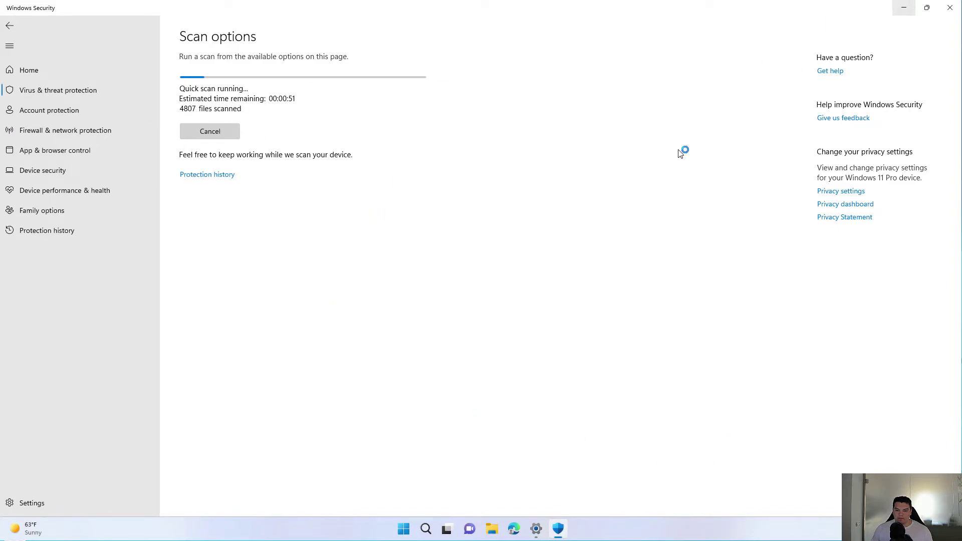
# Open File Explorer and browse to This PC > Local Disk (C:)
pyautogui.click(490, 530)
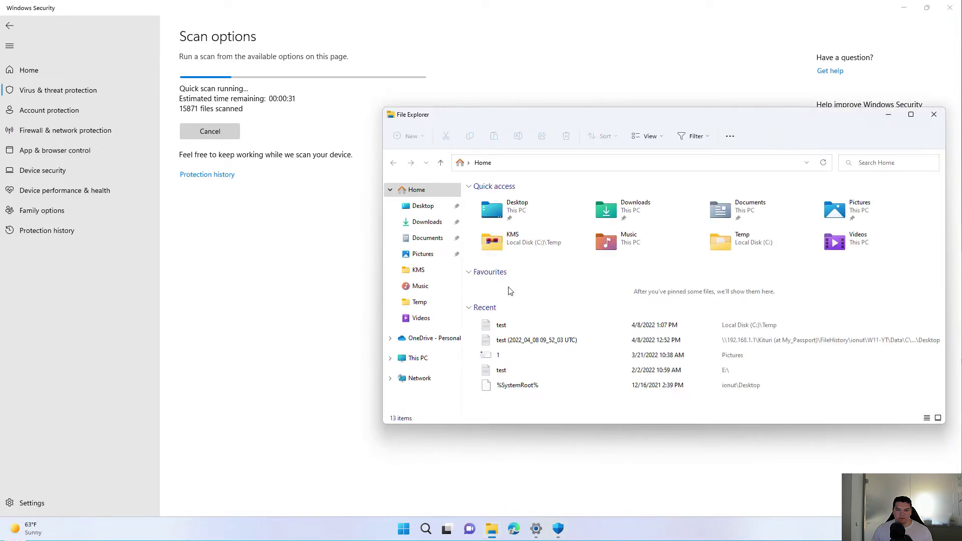
pyautogui.click(412, 358)
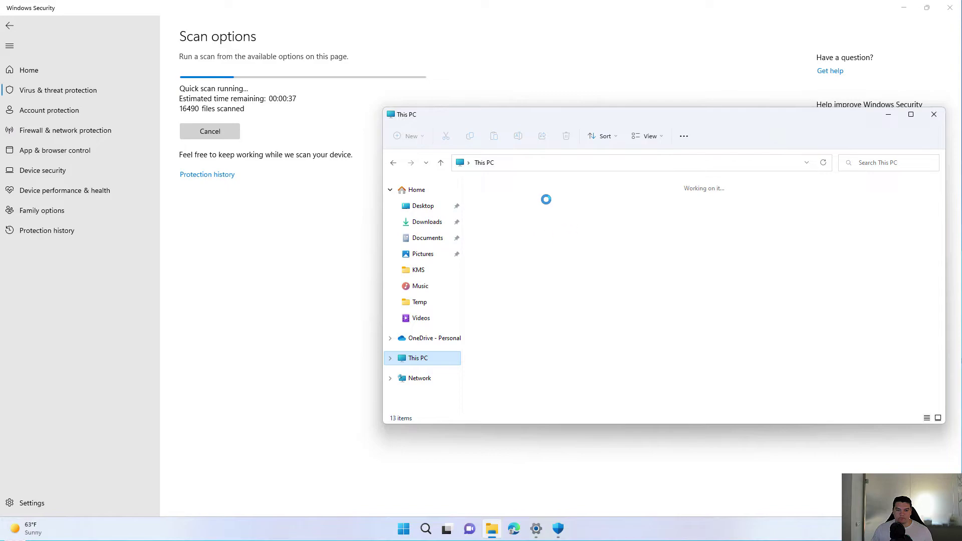
pyautogui.doubleClick(528, 282)
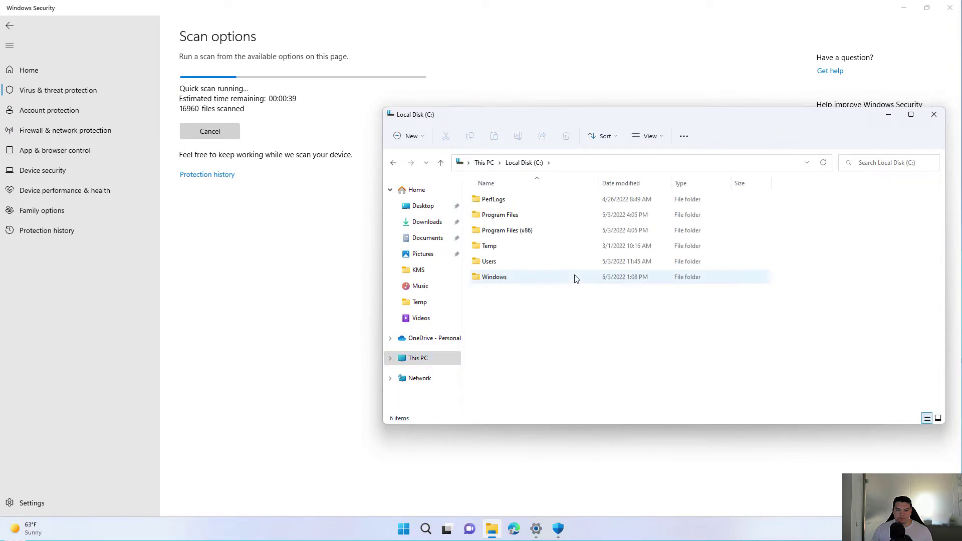
# Scan the Temp folder with Microsoft Defender from its context menu
pyautogui.click(487, 245)
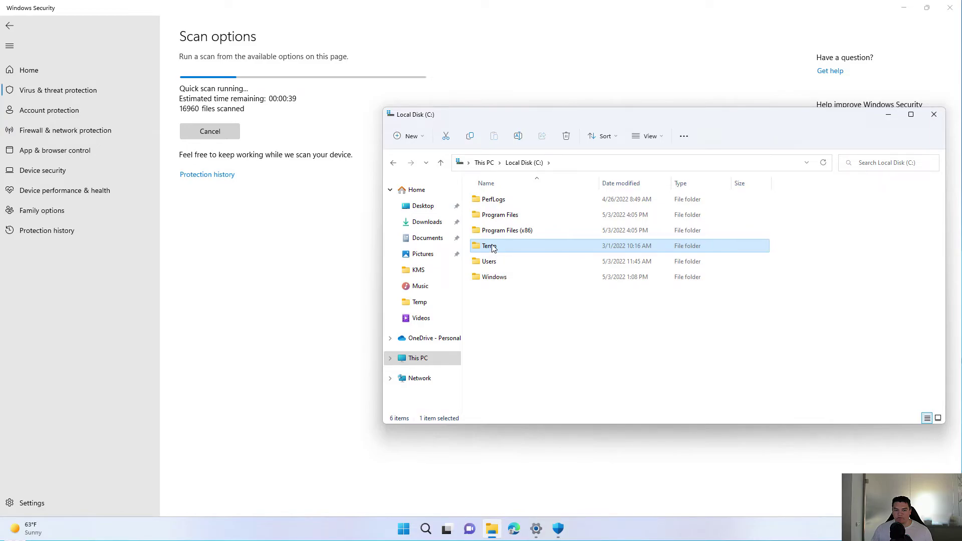
pyautogui.rightClick(491, 248)
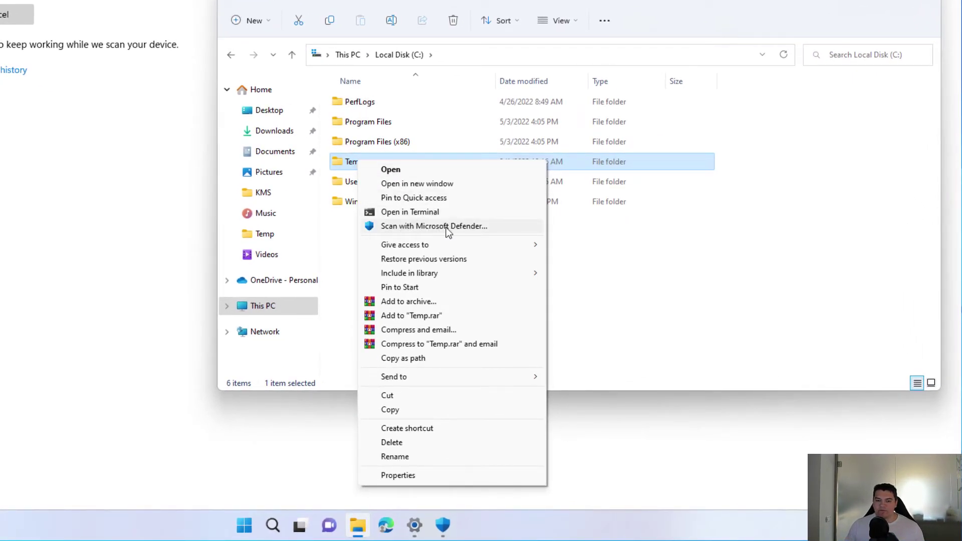
pyautogui.click(433, 228)
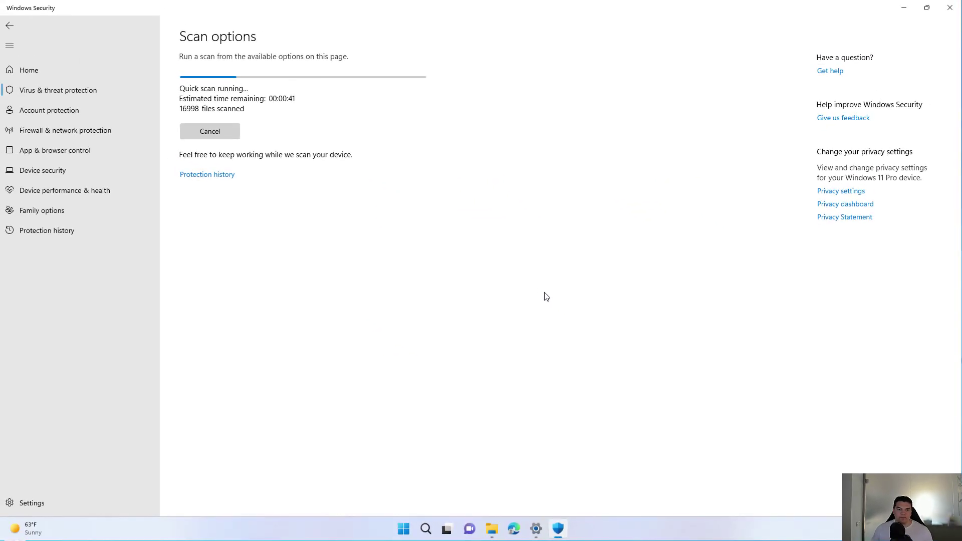